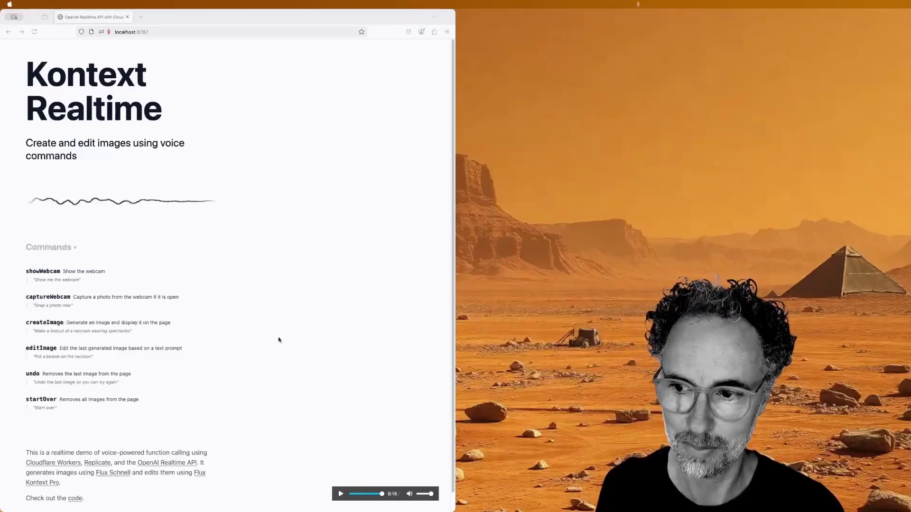
Bring the Firefox window with Kontext Realtime into focus to start voice prompting for raccoon-in-red-hoodie images
{"action": "left_click", "coordinate": [271, 298]}
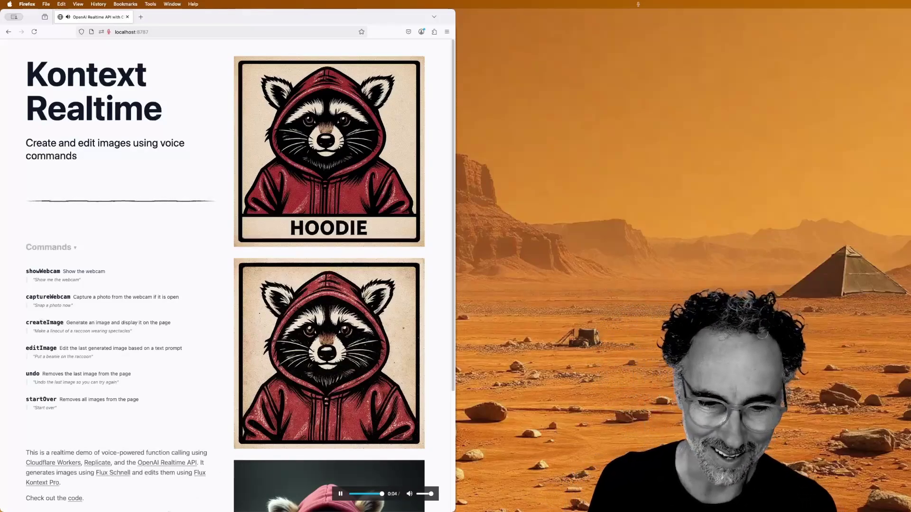
Pause the audio player and follow the footer's code link to a new tab
{"action": "left_click", "coordinate": [342, 494]}
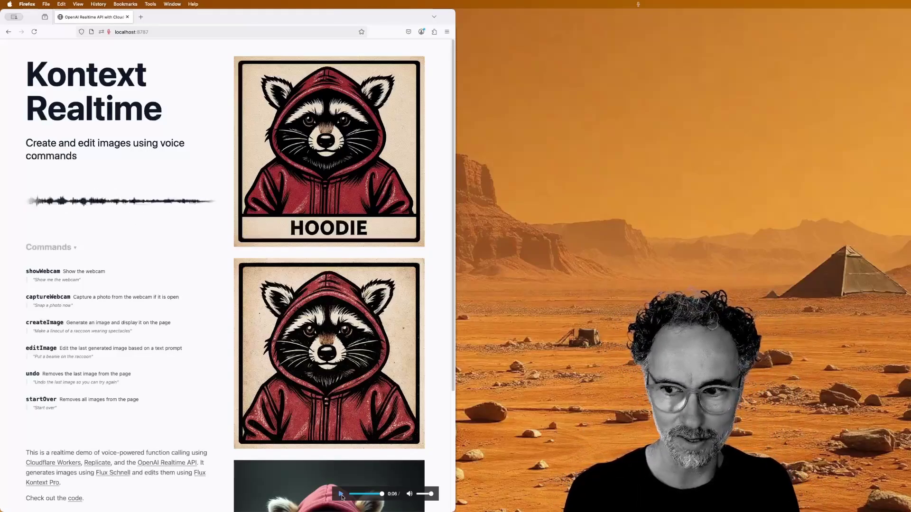
{"action": "scroll", "coordinate": [108, 450], "scroll_direction": "down", "scroll_amount": 3}
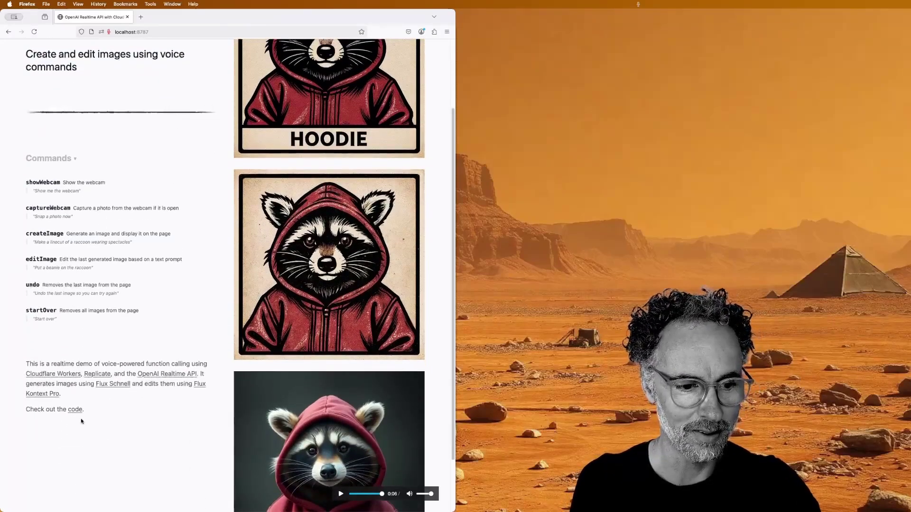
{"action": "left_click", "coordinate": [75, 410]}
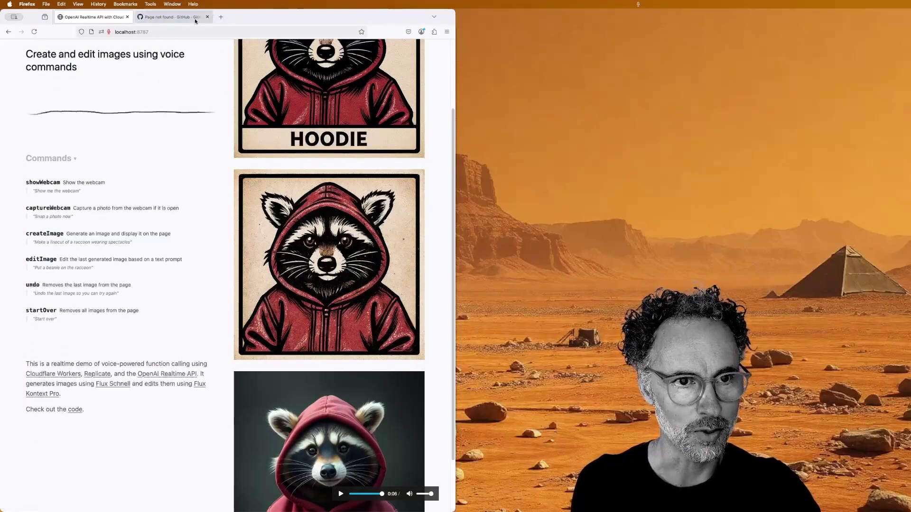
Trim the 404 URL down to the developer's GitHub profile and open their Repositories list
{"action": "key", "text": "super+l"}
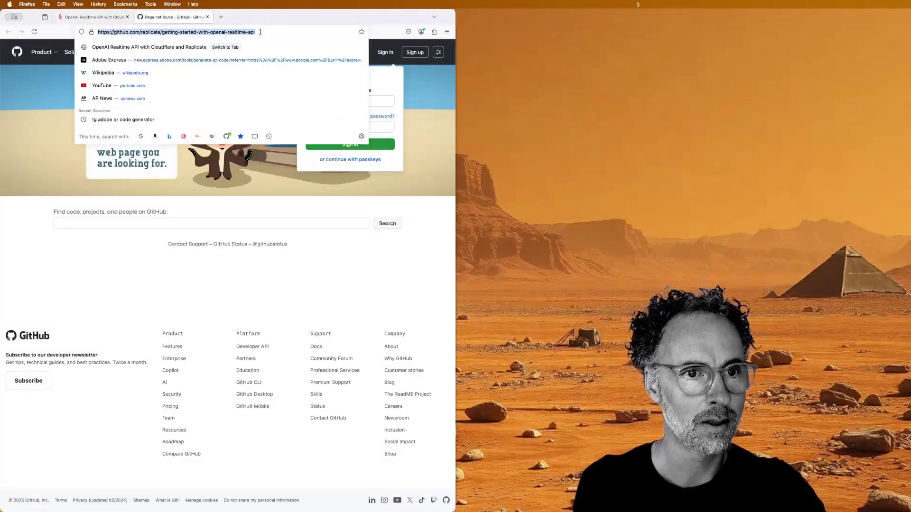
{"action": "key", "text": "Right"}
{"action": "key", "text": "shift+alt+Left"}
{"action": "key", "text": "shift+alt+Left"}
{"action": "key", "text": "shift+alt+Left"}
{"action": "key", "text": "shift+alt+Left"}
{"action": "key", "text": "shift+alt+Left"}
{"action": "key", "text": "shift+alt+Left"}
{"action": "key", "text": "shift+alt+Left"}
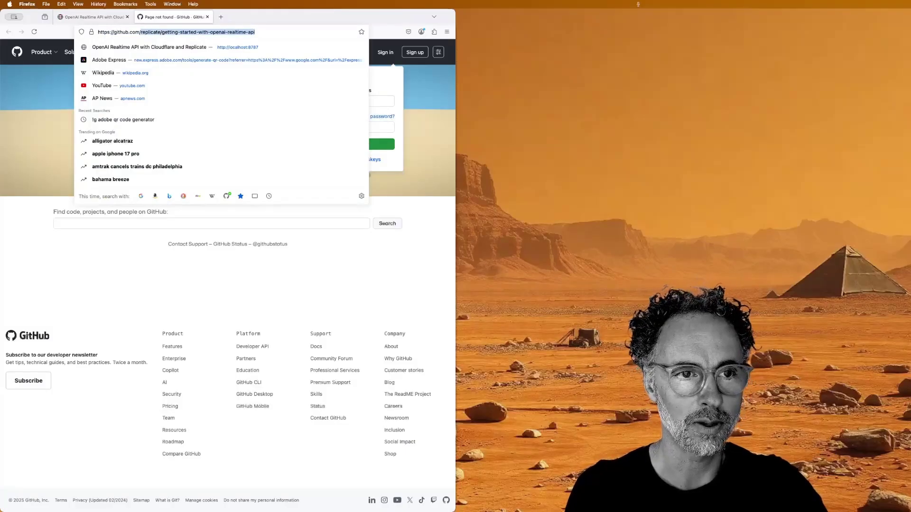
{"action": "type", "text": "zeke"}
{"action": "key", "text": "Return"}
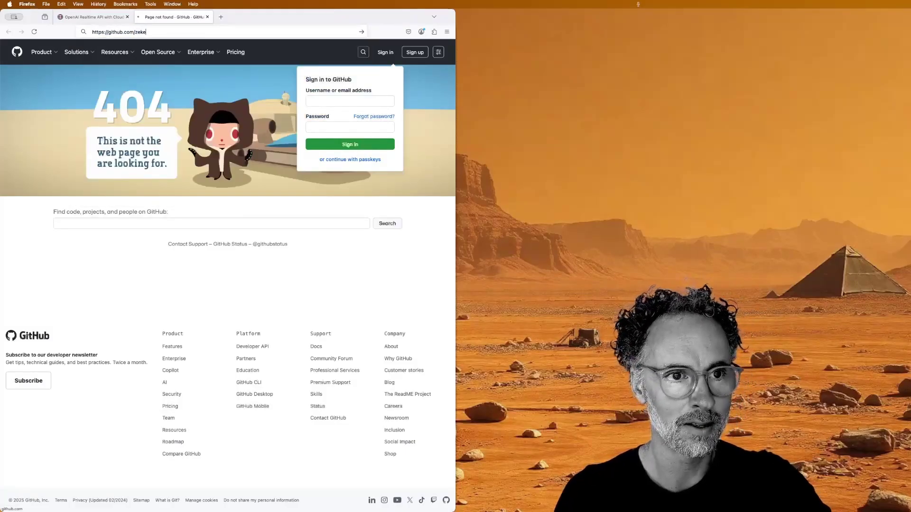
{"action": "left_click", "coordinate": [195, 82]}
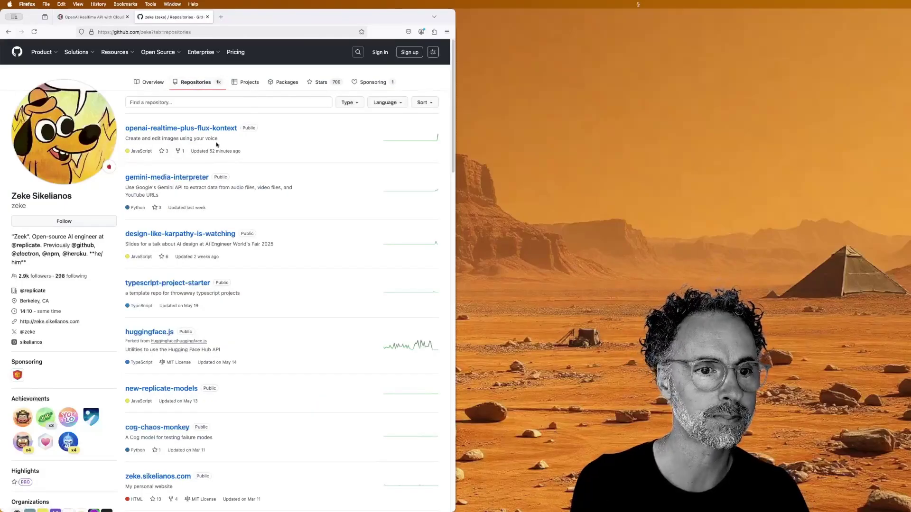
Open openai-realtime-plus-flux-kontext, skim the 'Realtime Kontext' README, then enter the src folder
{"action": "left_click", "coordinate": [184, 129]}
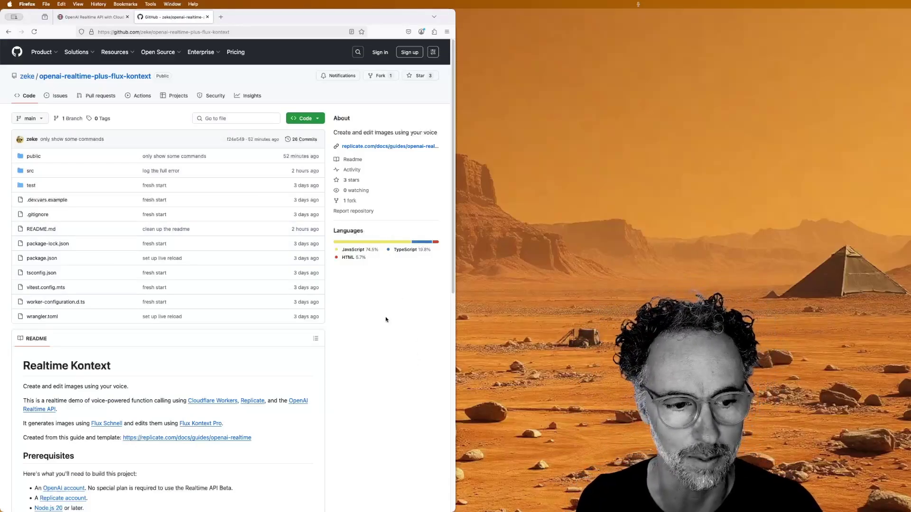
{"action": "scroll", "coordinate": [377, 365], "scroll_direction": "down", "scroll_amount": 5}
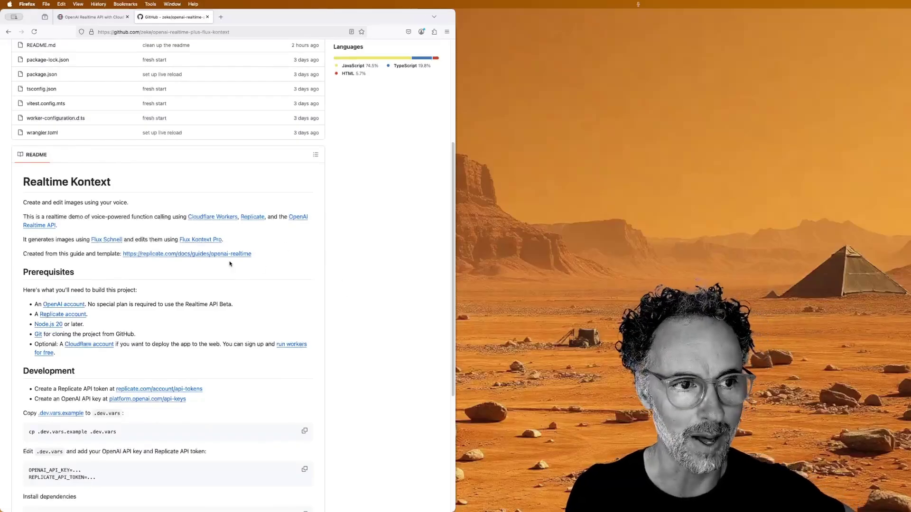
{"action": "scroll", "coordinate": [230, 264], "scroll_direction": "up", "scroll_amount": 2}
{"action": "scroll", "coordinate": [229, 261], "scroll_direction": "up", "scroll_amount": 4}
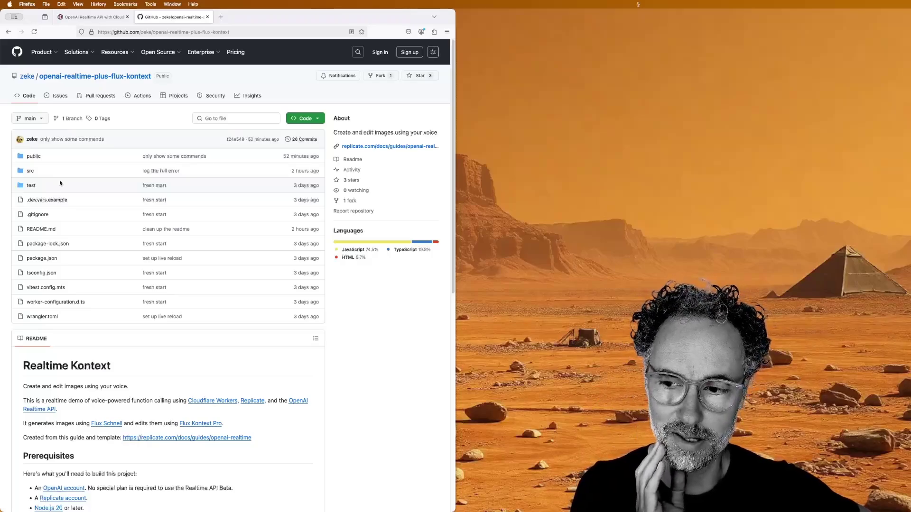
{"action": "left_click", "coordinate": [28, 171]}
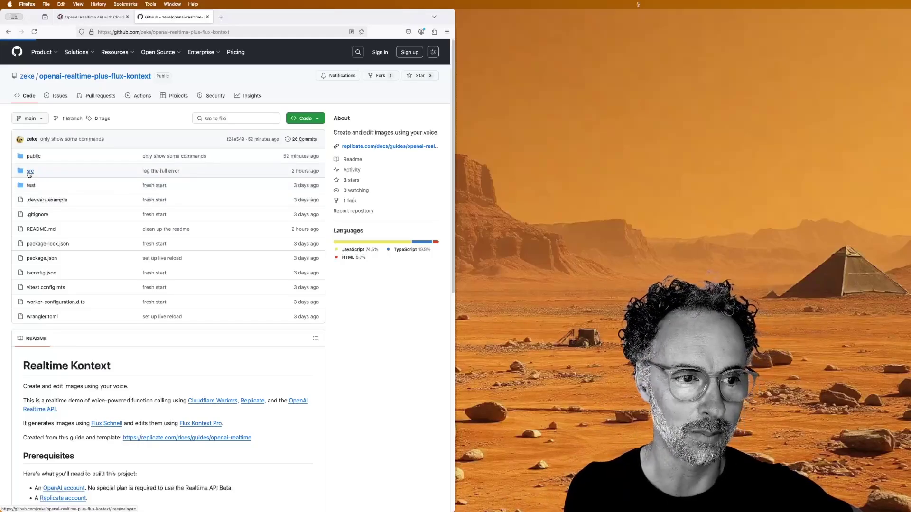
Open src/index.ts and zoom the page in to make the code easier to read
{"action": "left_click", "coordinate": [141, 188]}
{"action": "scroll", "coordinate": [294, 328], "scroll_direction": "down", "scroll_amount": 1}
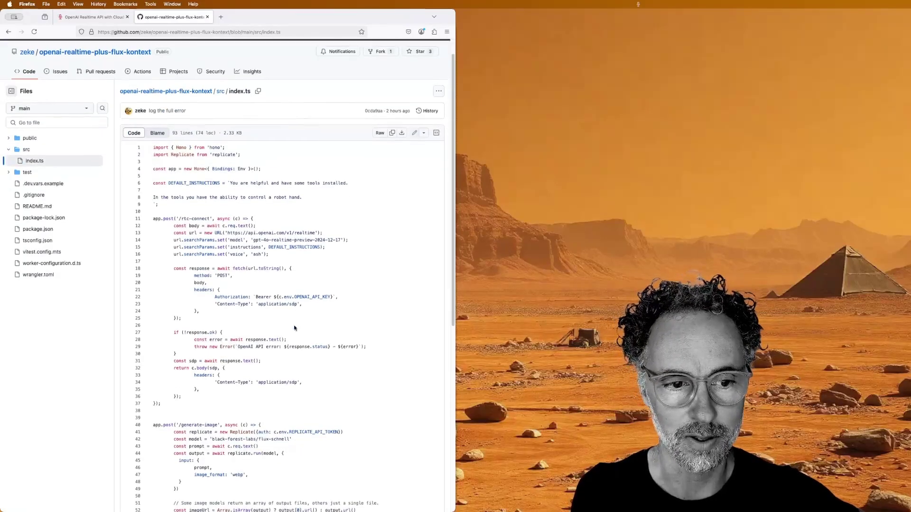
{"action": "scroll", "coordinate": [294, 328], "scroll_direction": "down", "scroll_amount": 5}
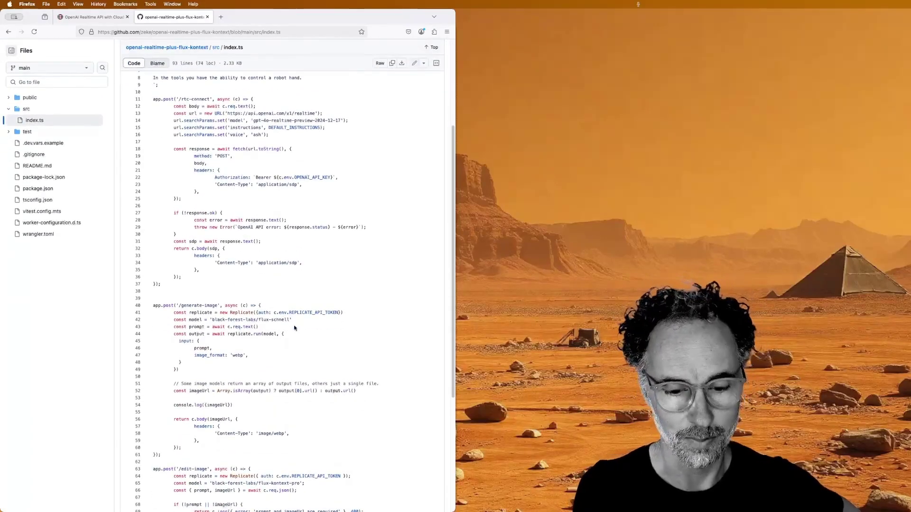
{"action": "key", "text": "super+plus"}
{"action": "key", "text": "super+plus"}
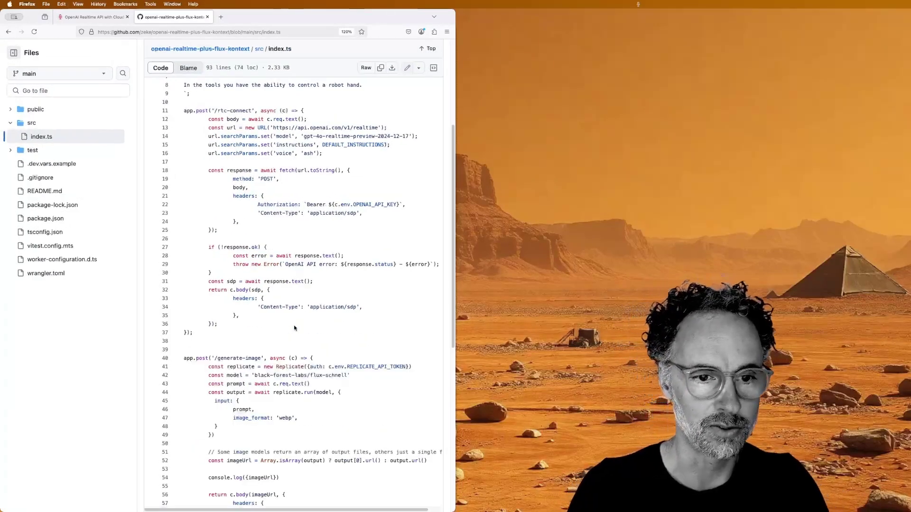
{"action": "scroll", "coordinate": [294, 328], "scroll_direction": "up", "scroll_amount": 3}
{"action": "scroll", "coordinate": [315, 250], "scroll_direction": "down", "scroll_amount": 1}
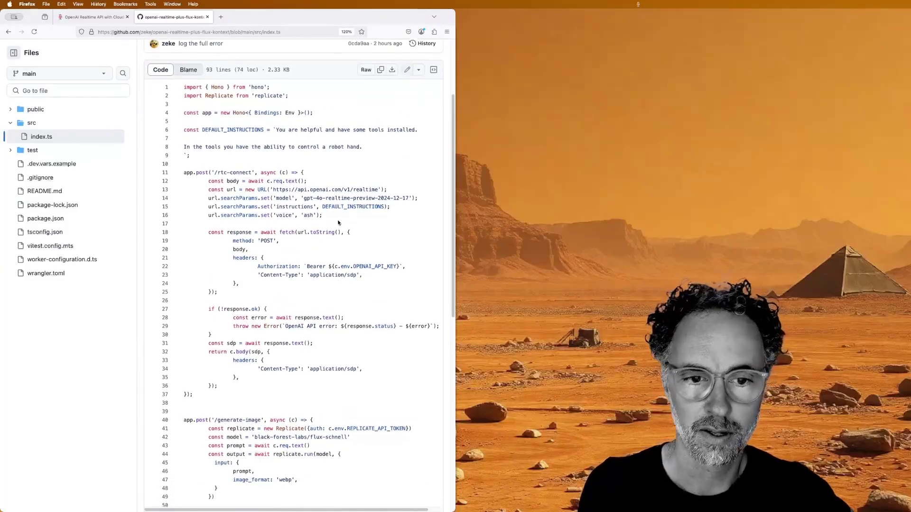
Highlight the OpenAI realtime URL line and read through the /rtc-connect, /generate-image and /edit-image routes
{"action": "triple_click", "coordinate": [314, 193]}
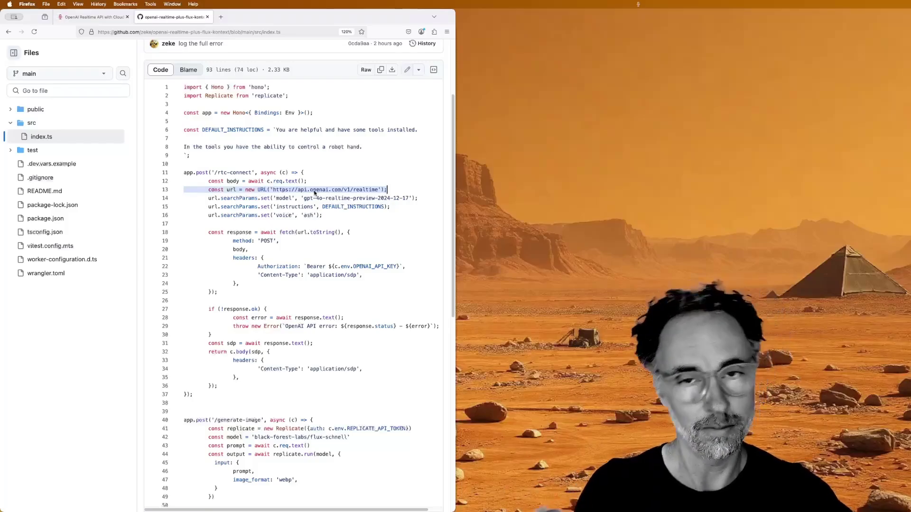
{"action": "scroll", "coordinate": [412, 332], "scroll_direction": "down", "scroll_amount": 2}
{"action": "scroll", "coordinate": [412, 333], "scroll_direction": "down", "scroll_amount": 15}
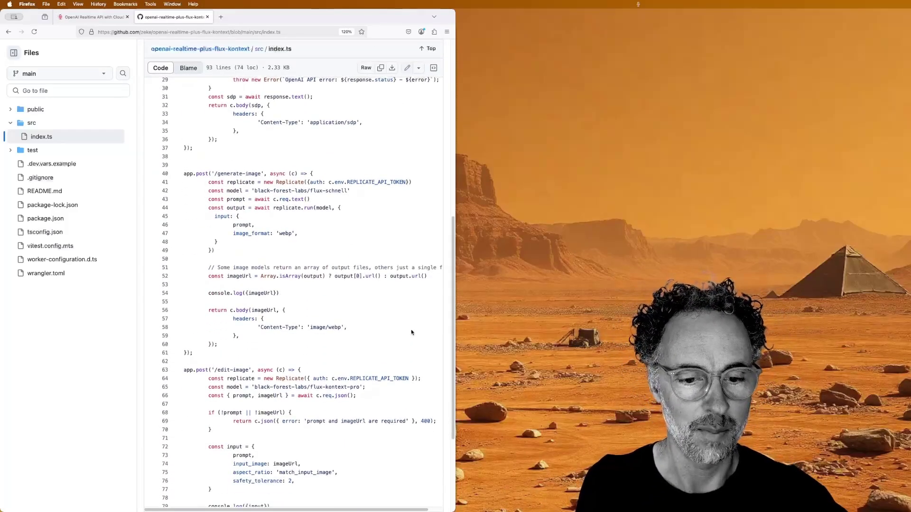
{"action": "scroll", "coordinate": [352, 288], "scroll_direction": "down", "scroll_amount": 2}
{"action": "left_click_drag", "start_coordinate": [285, 225], "coordinate": [185, 197]}
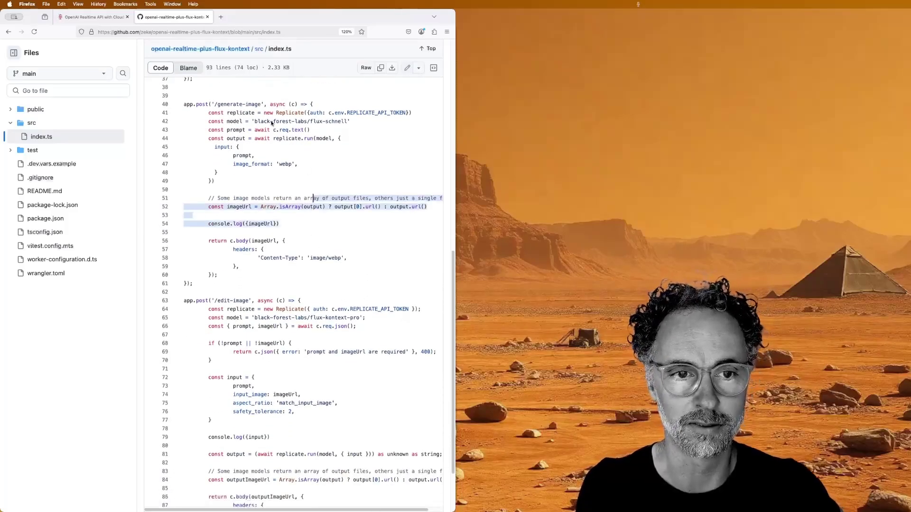
{"action": "left_click", "coordinate": [246, 99]}
{"action": "left_click", "coordinate": [247, 104]}
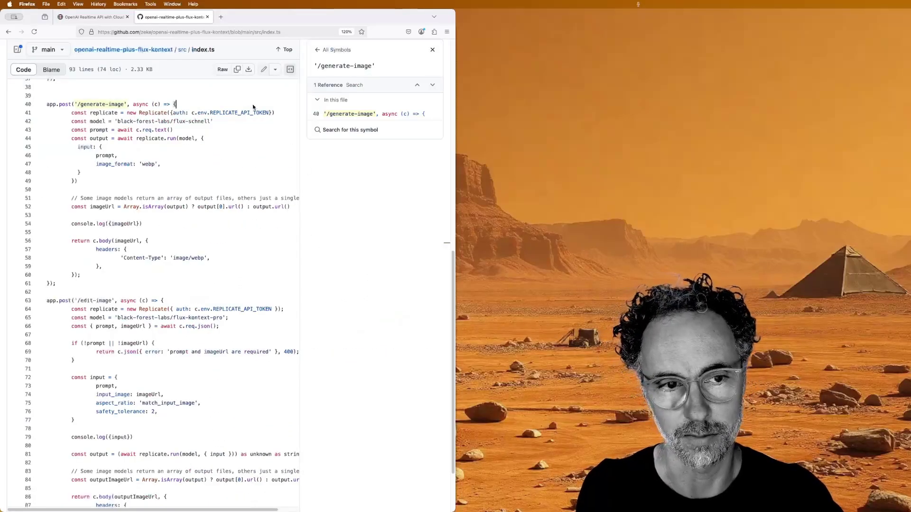
{"action": "left_click", "coordinate": [433, 49]}
{"action": "scroll", "coordinate": [247, 276], "scroll_direction": "down", "scroll_amount": 3}
{"action": "scroll", "coordinate": [247, 276], "scroll_direction": "down", "scroll_amount": 2}
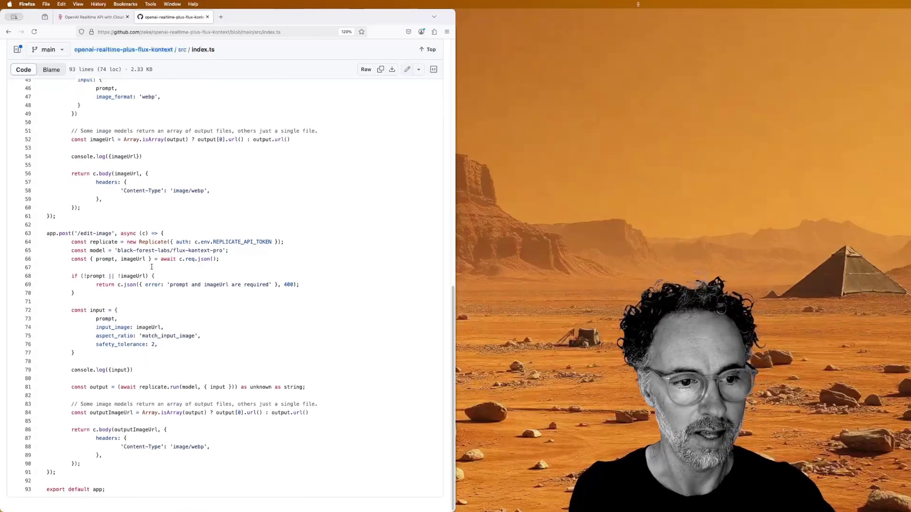